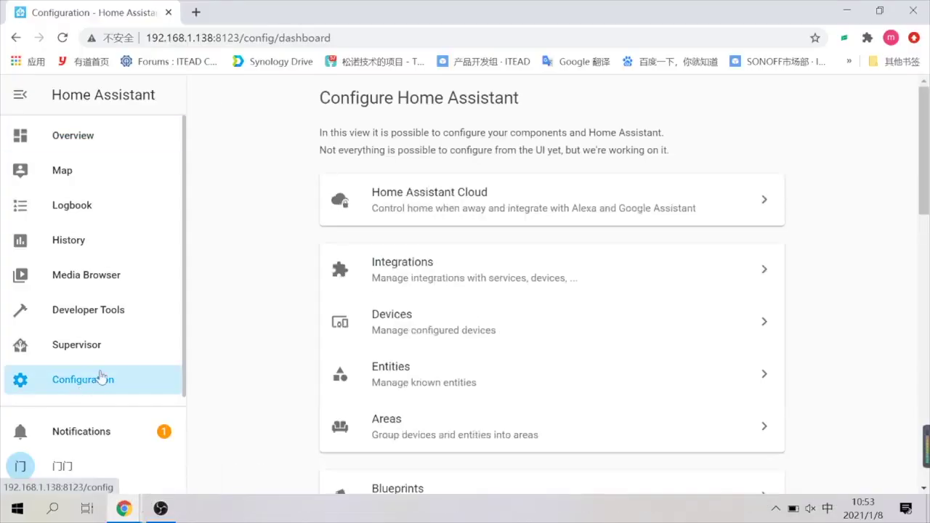
Start adding the Zigbee Home Automation (zha) integration on serial port /dev/ttyUSB0.
{"action": "left_click", "coordinate": [426, 269]}
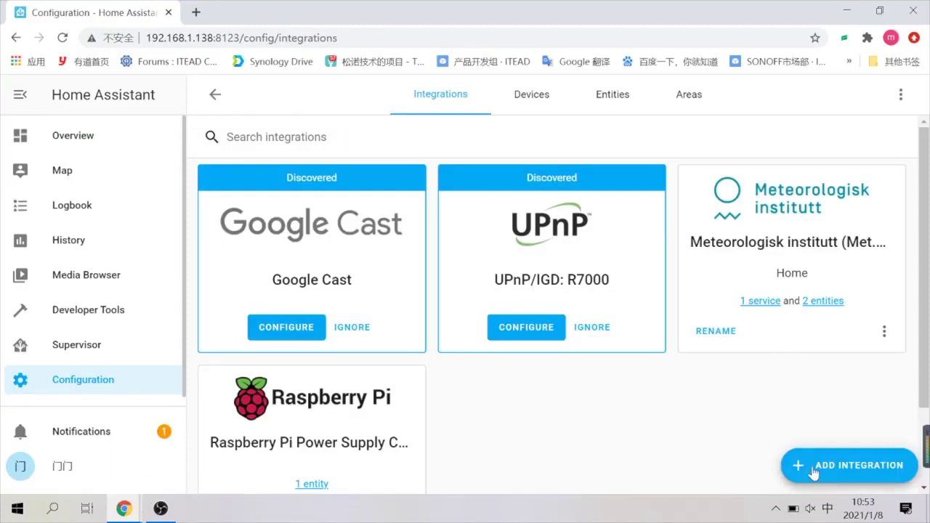
{"action": "left_click", "coordinate": [814, 471]}
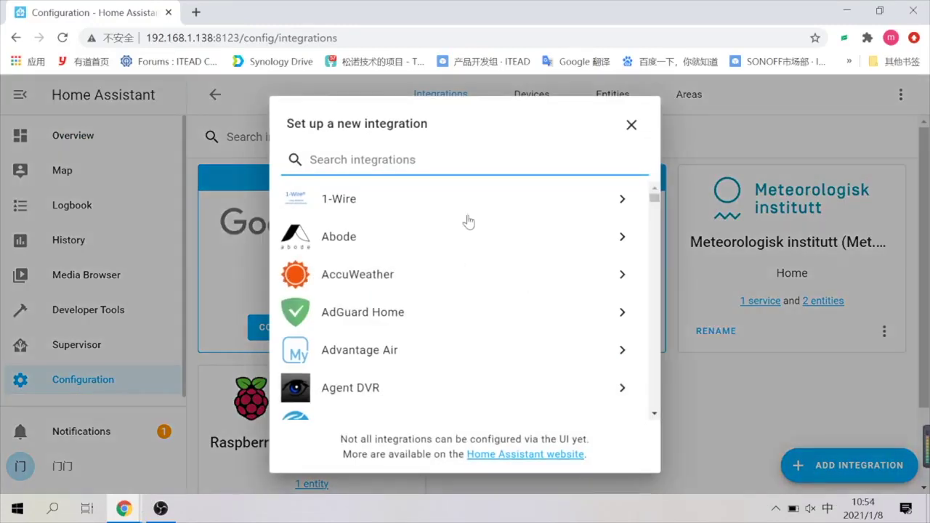
{"action": "type", "text": "zha"}
{"action": "key", "text": "Return"}
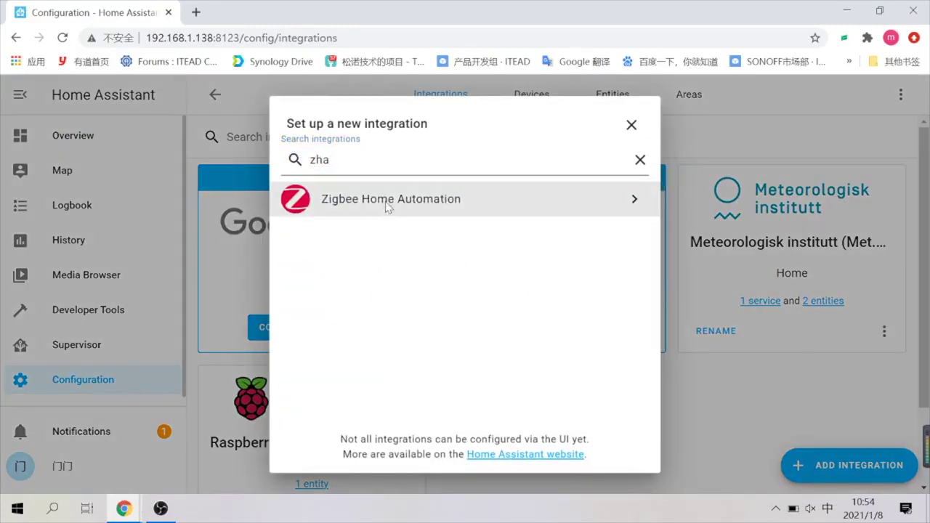
{"action": "left_click", "coordinate": [386, 203]}
{"action": "left_click", "coordinate": [465, 311]}
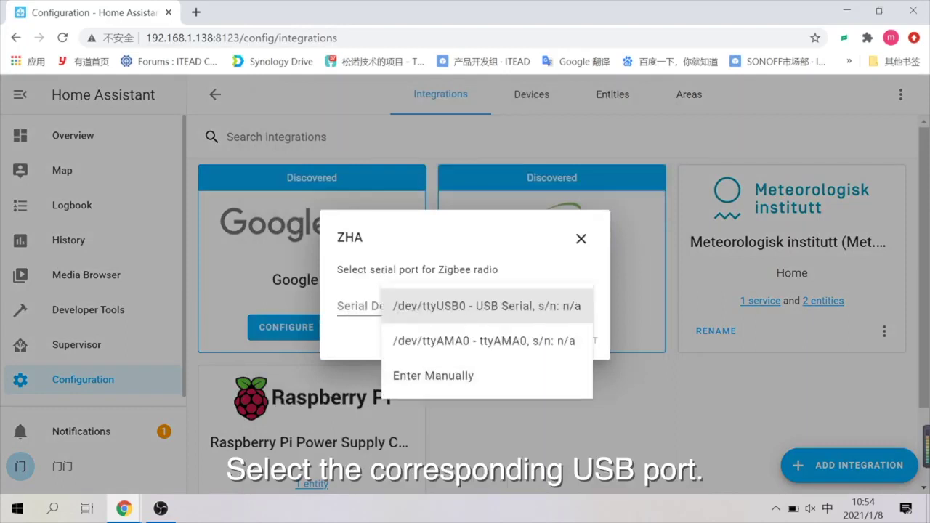
{"action": "left_click", "coordinate": [479, 311]}
{"action": "left_click", "coordinate": [577, 341]}
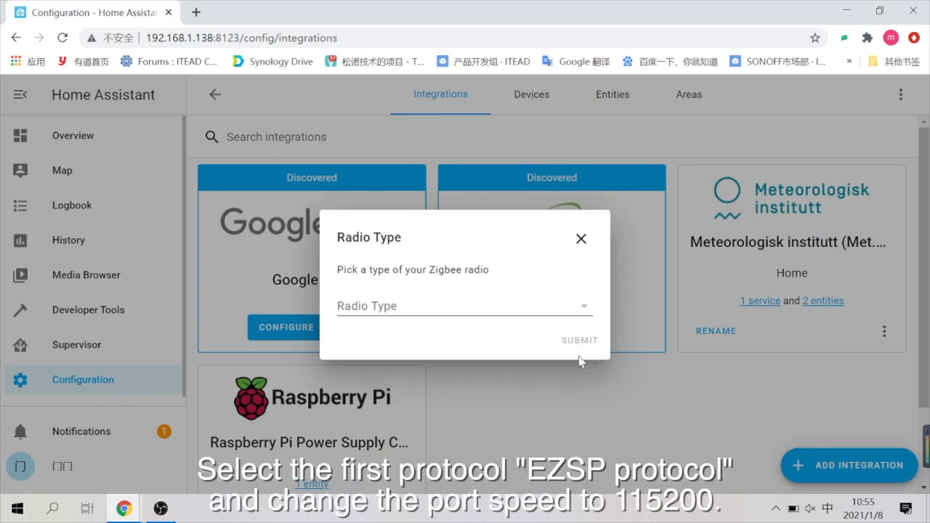
Choose the EZSP radio type and change the port speed from 57600 to 115200.
{"action": "left_click", "coordinate": [507, 309]}
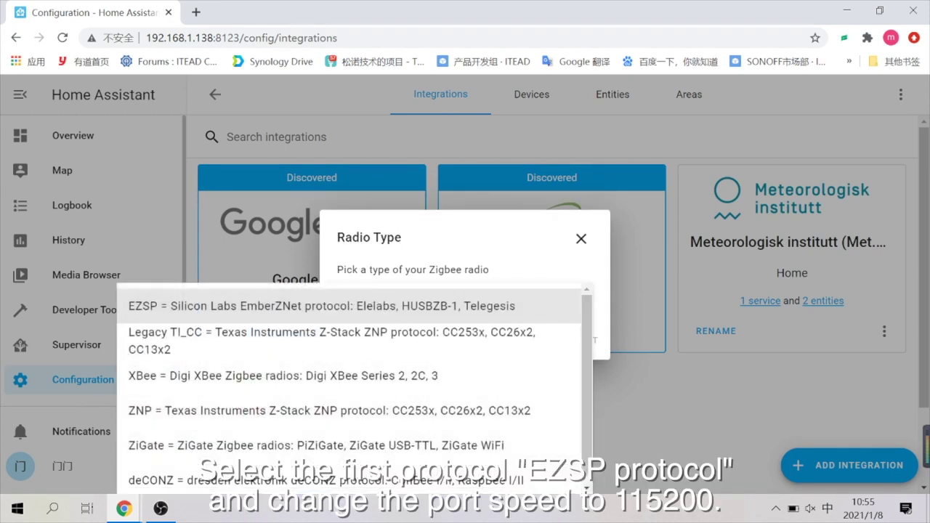
{"action": "left_click", "coordinate": [493, 307]}
{"action": "left_click", "coordinate": [575, 342]}
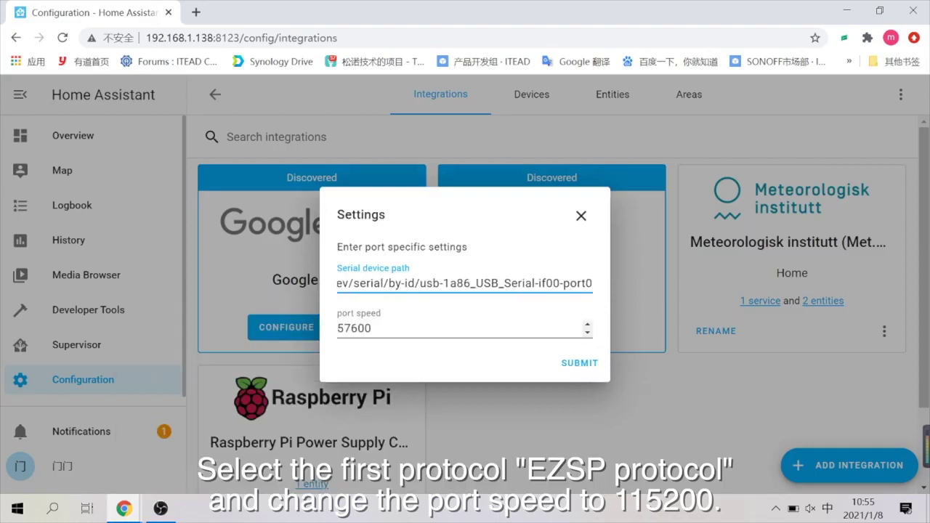
{"action": "left_click", "coordinate": [336, 336]}
{"action": "double_click", "coordinate": [336, 336]}
{"action": "type", "text": "1152"}
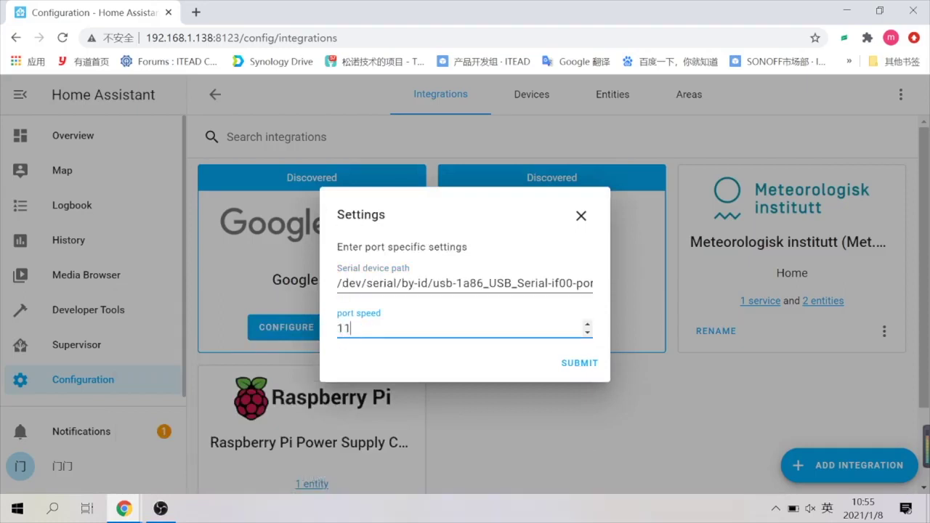
{"action": "left_click", "coordinate": [597, 367]}
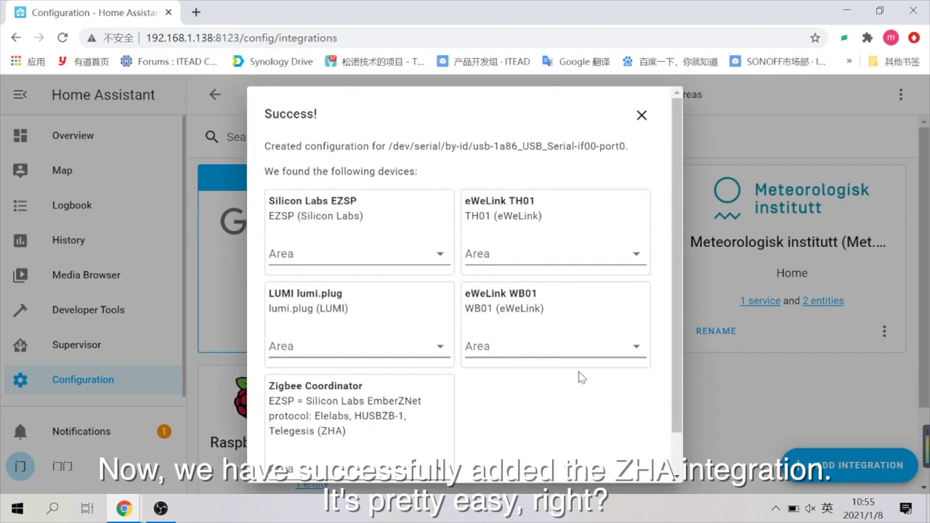
Close the summary of five found Zigbee devices and scroll to the Zigbee Home Automation card.
{"action": "scroll", "coordinate": [488, 284], "scroll_direction": "down", "scroll_amount": 1}
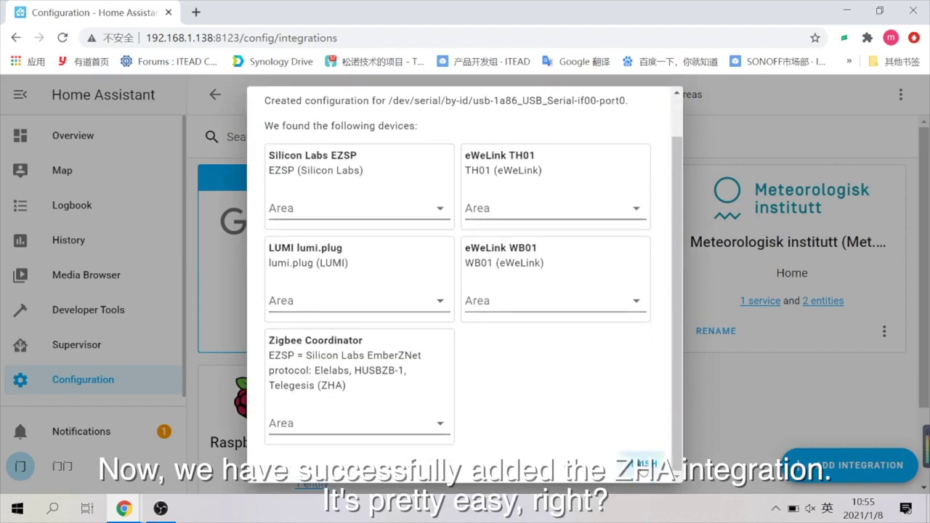
{"action": "left_click", "coordinate": [641, 464]}
{"action": "scroll", "coordinate": [346, 255], "scroll_direction": "down", "scroll_amount": 2}
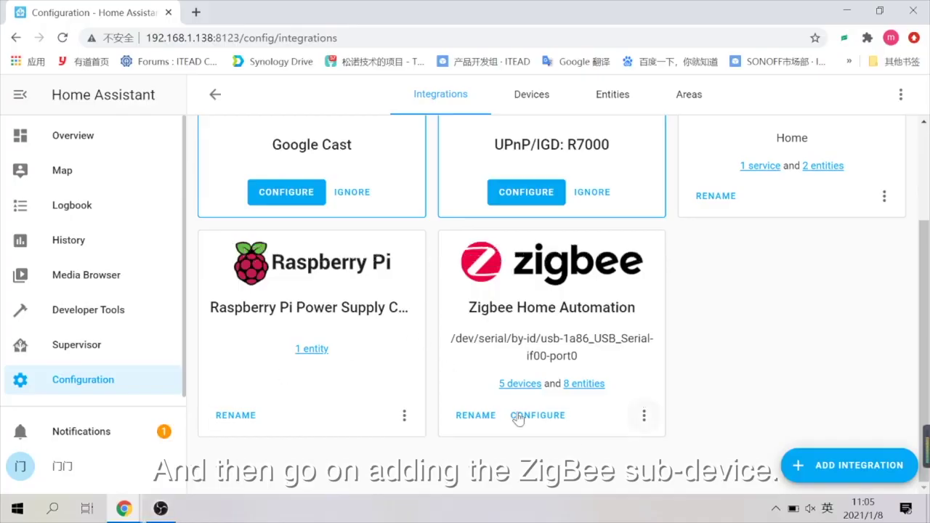
Open the Zigbee network settings and search for new Zigbee devices to pair.
{"action": "left_click", "coordinate": [523, 418]}
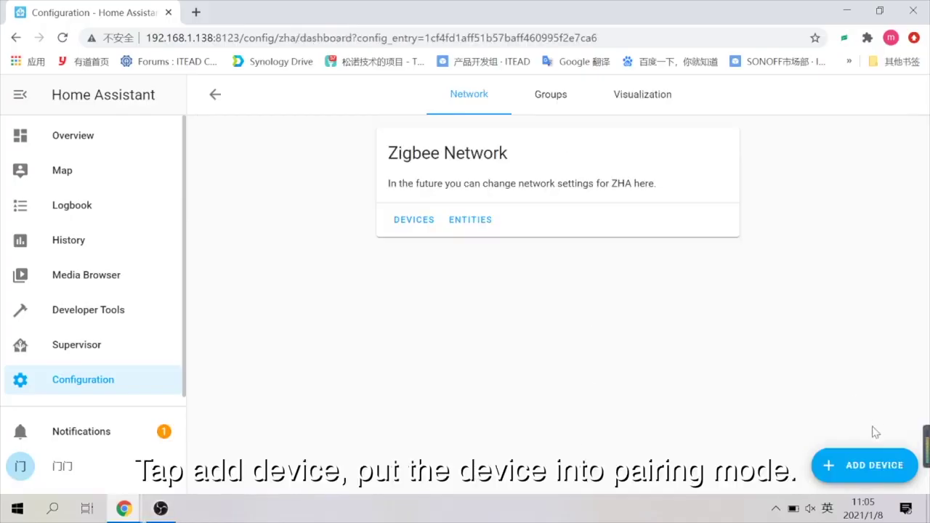
{"action": "left_click", "coordinate": [872, 468]}
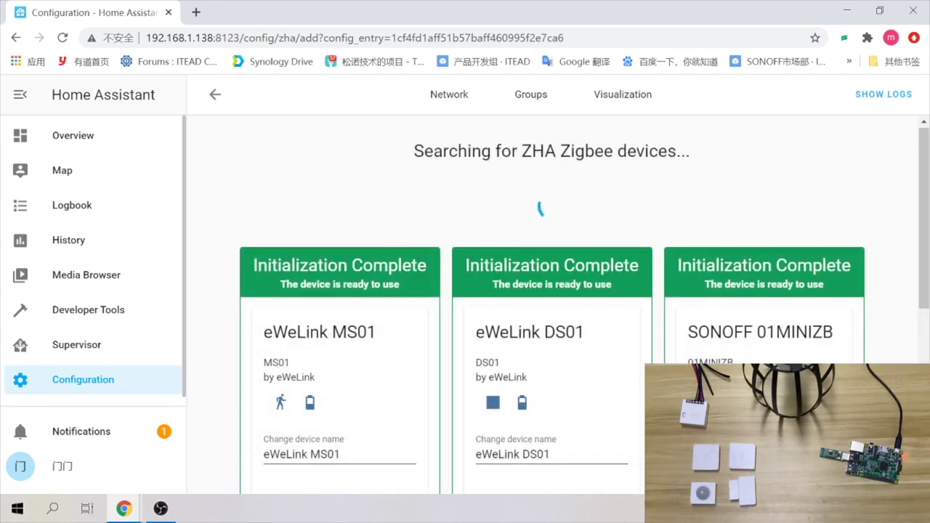
{"action": "scroll", "coordinate": [552, 305], "scroll_direction": "down", "scroll_amount": 5}
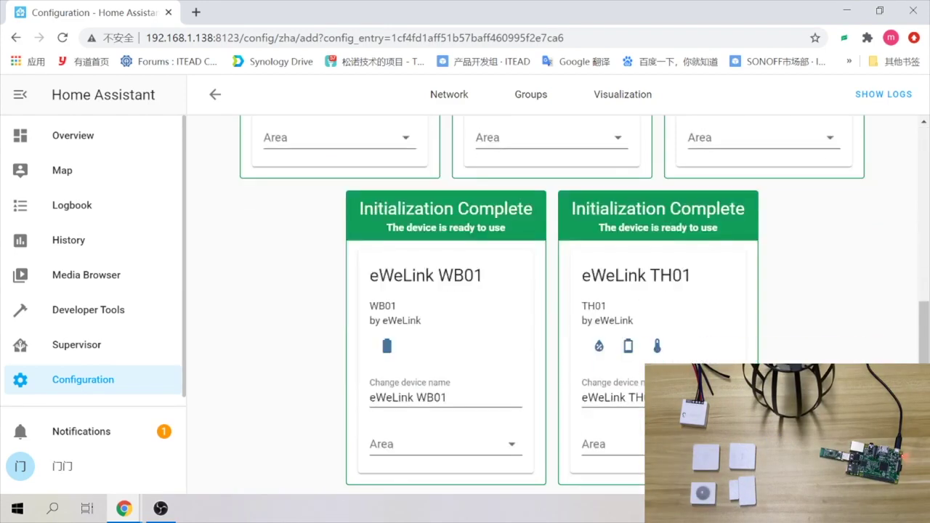
Return to the integrations overview and show all devices, including the eWeLink sensors.
{"action": "left_click", "coordinate": [215, 98]}
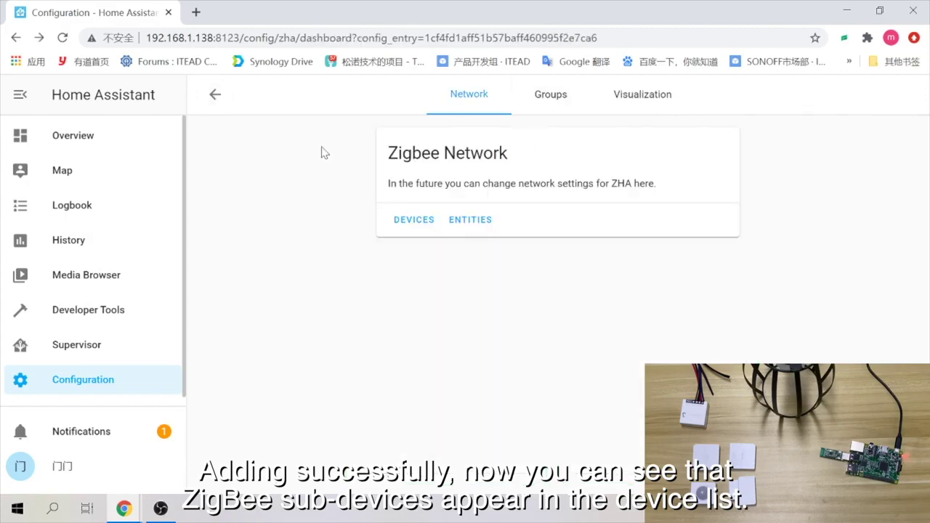
{"action": "left_click", "coordinate": [215, 95]}
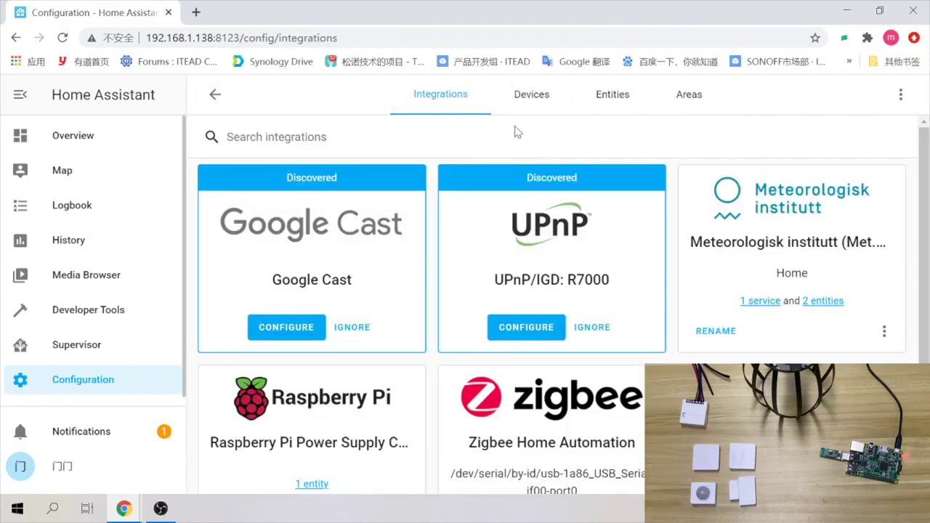
{"action": "left_click", "coordinate": [553, 100]}
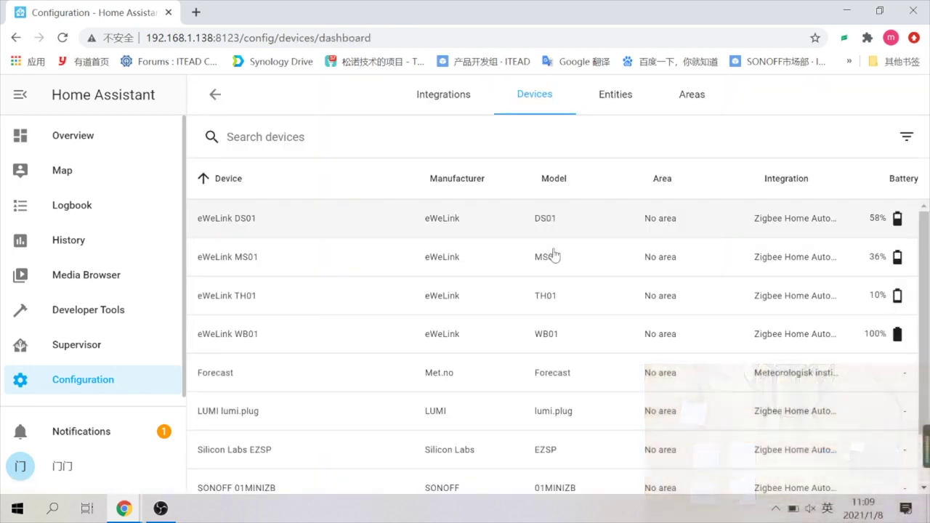
{"action": "scroll", "coordinate": [582, 298], "scroll_direction": "down", "scroll_amount": 2}
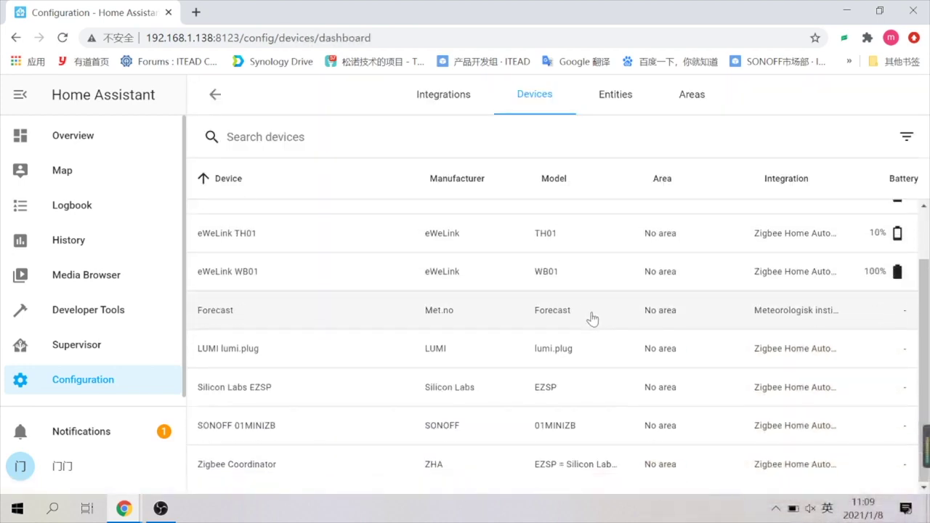
Add a card for the eWeLink DS01 ias_zone and power entities to the Home view.
{"action": "left_click", "coordinate": [69, 141]}
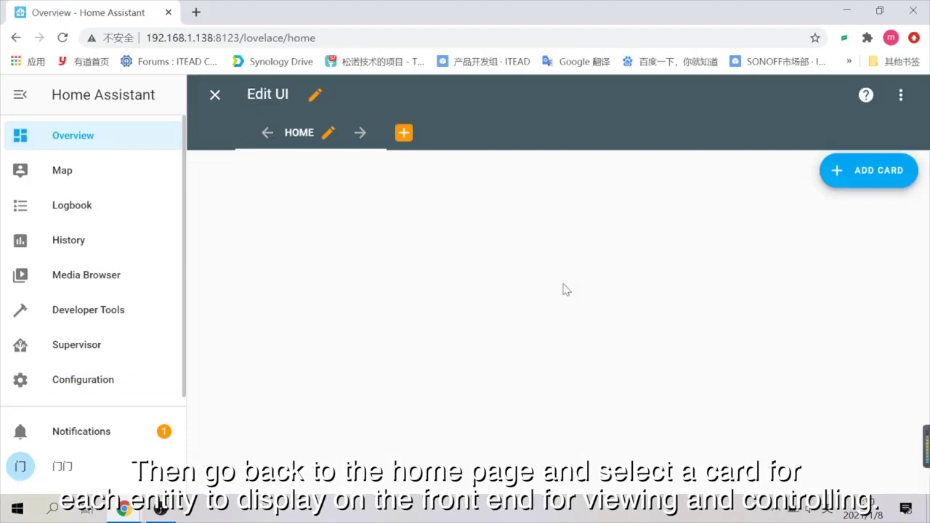
{"action": "left_click", "coordinate": [842, 180]}
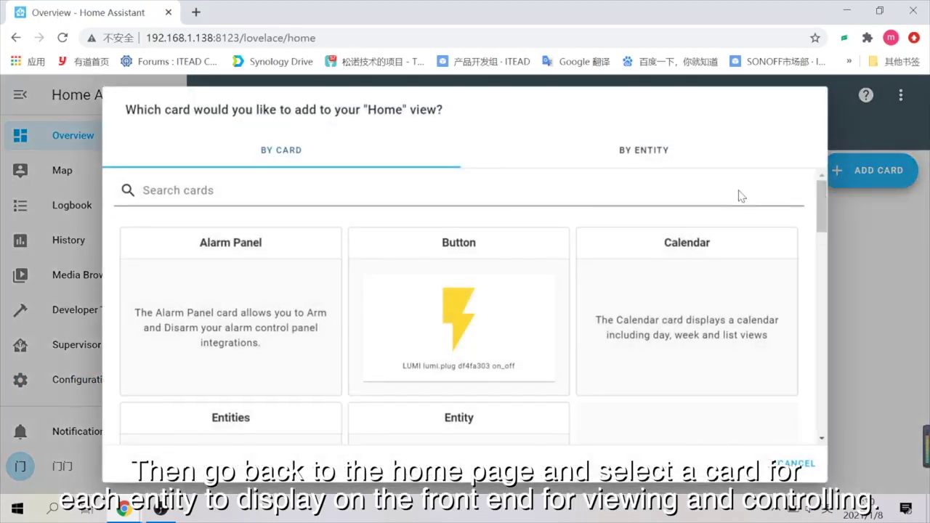
{"action": "left_click", "coordinate": [655, 153]}
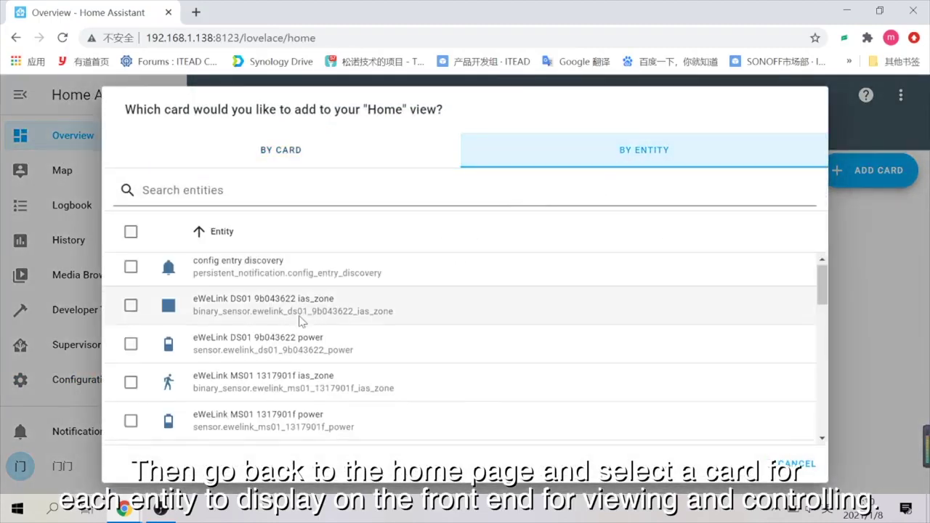
{"action": "scroll", "coordinate": [300, 334], "scroll_direction": "down", "scroll_amount": 1}
{"action": "scroll", "coordinate": [240, 354], "scroll_direction": "up", "scroll_amount": 1}
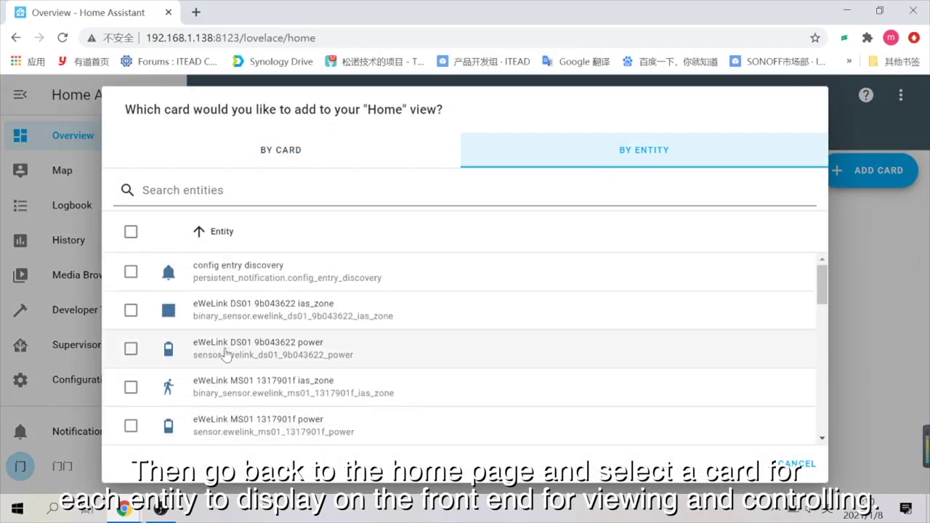
{"action": "left_click", "coordinate": [253, 322]}
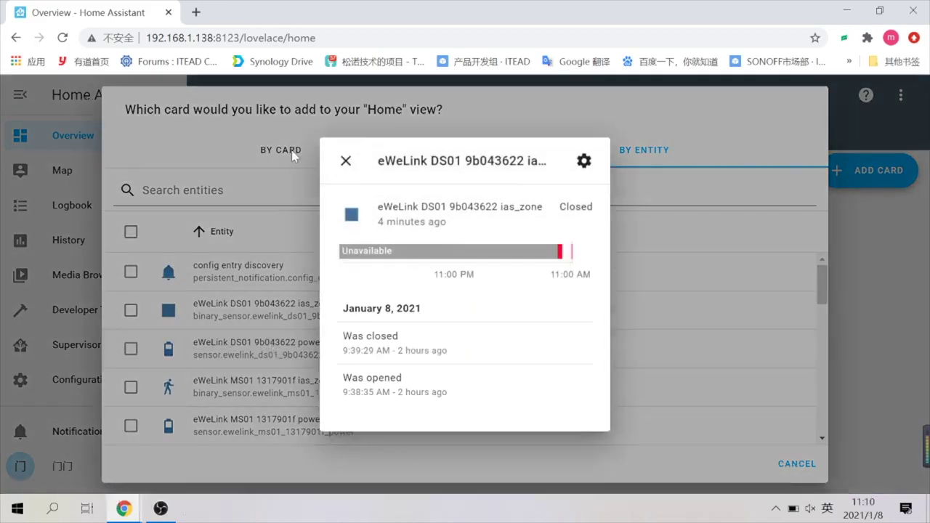
{"action": "left_click", "coordinate": [346, 162]}
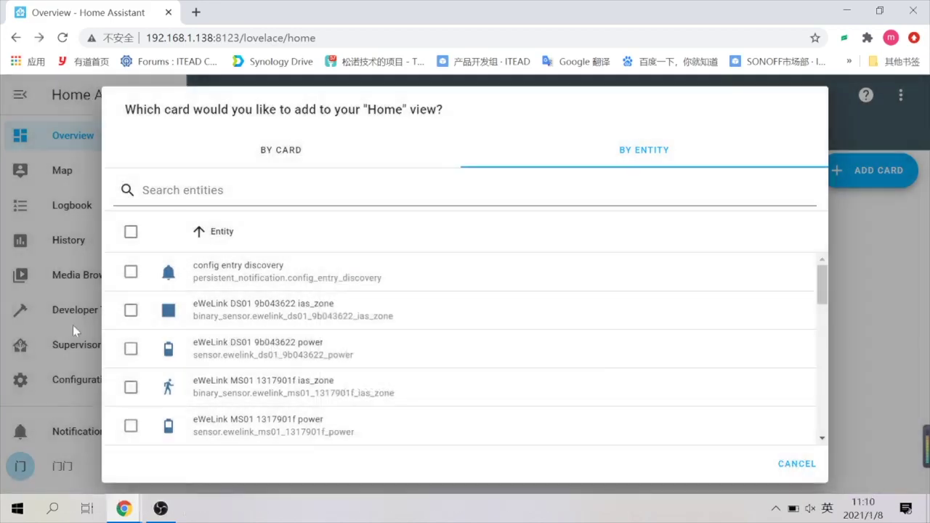
{"action": "left_click", "coordinate": [131, 311]}
{"action": "left_click", "coordinate": [130, 350]}
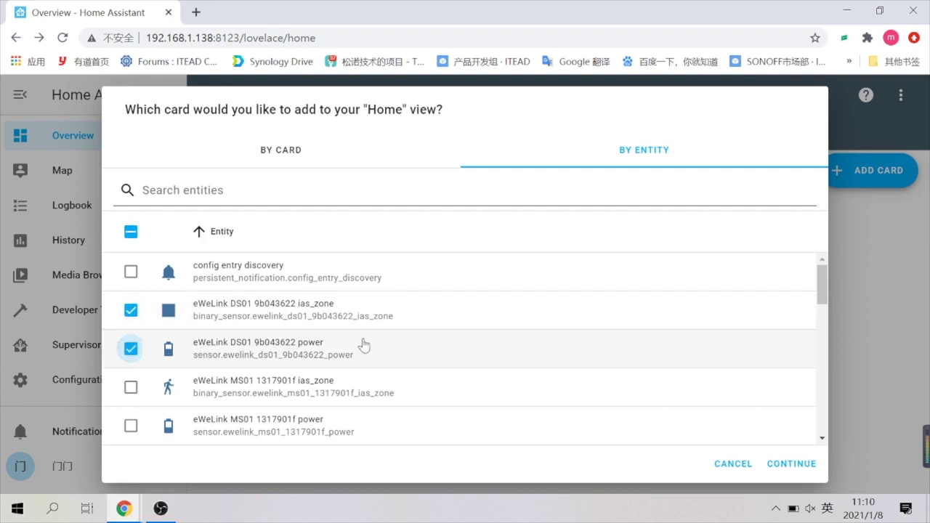
{"action": "left_click", "coordinate": [793, 469]}
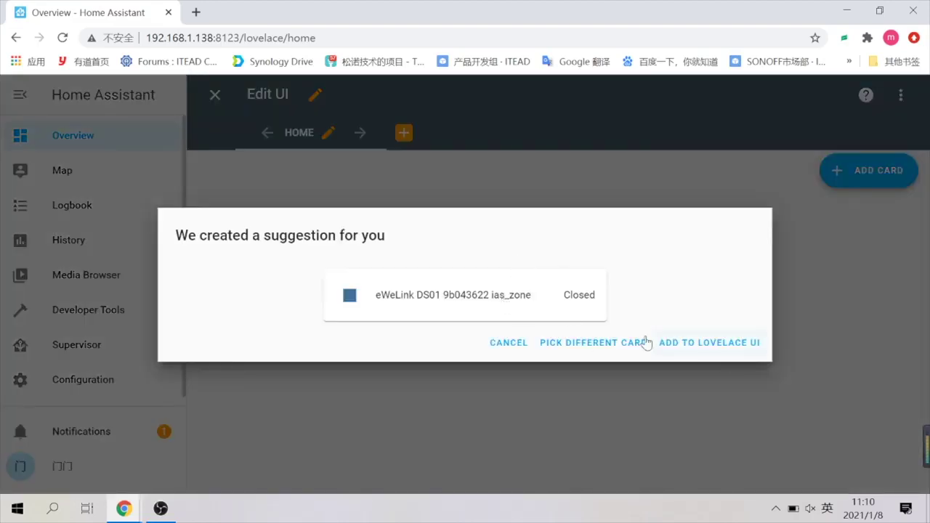
{"action": "left_click", "coordinate": [719, 351]}
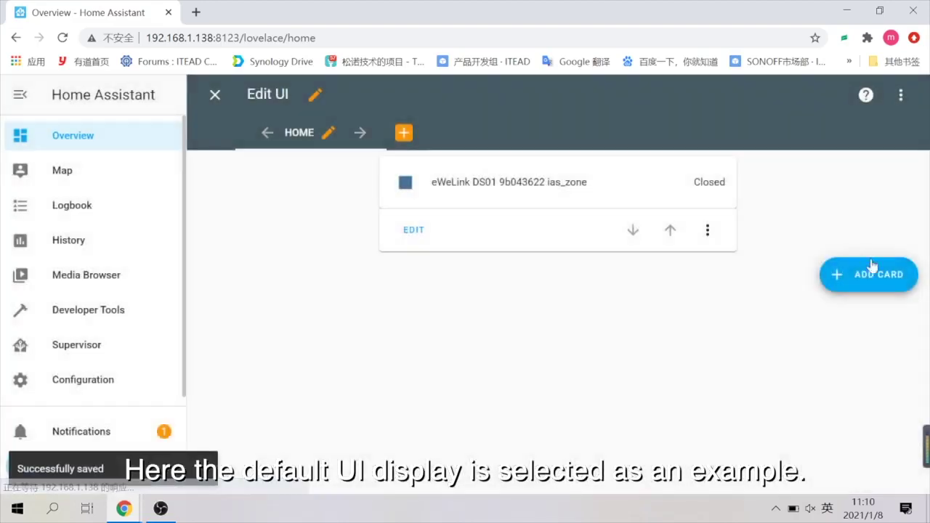
Add a card for the SONOFF 01MINIZB light entity to the Home view.
{"action": "left_click", "coordinate": [869, 275]}
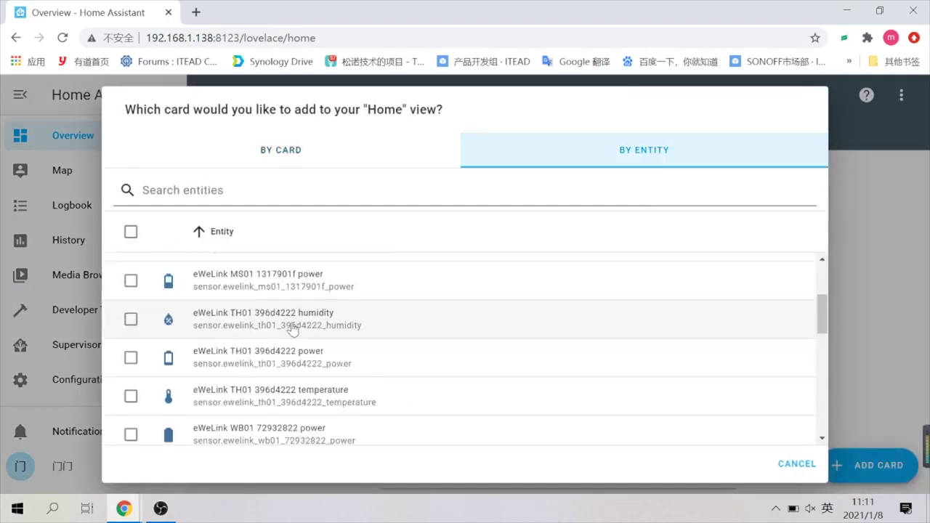
{"action": "scroll", "coordinate": [293, 330], "scroll_direction": "down", "scroll_amount": 1}
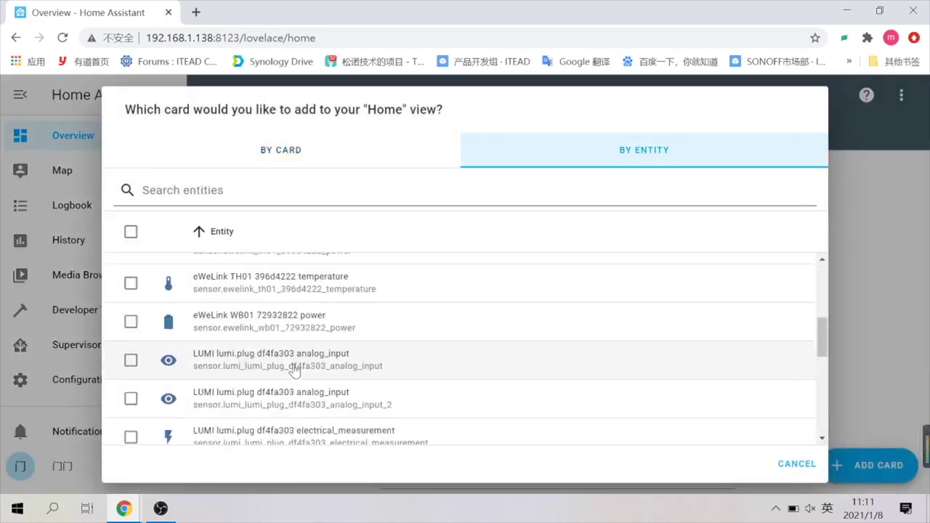
{"action": "scroll", "coordinate": [293, 364], "scroll_direction": "down", "scroll_amount": 3}
{"action": "left_click", "coordinate": [248, 343]}
{"action": "scroll", "coordinate": [270, 349], "scroll_direction": "down", "scroll_amount": 2}
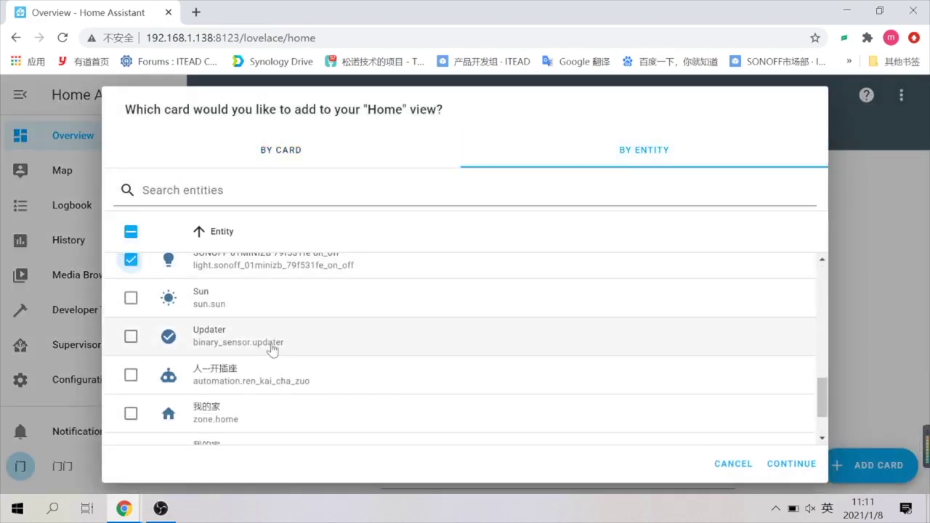
{"action": "left_click", "coordinate": [792, 464]}
{"action": "left_click", "coordinate": [736, 404]}
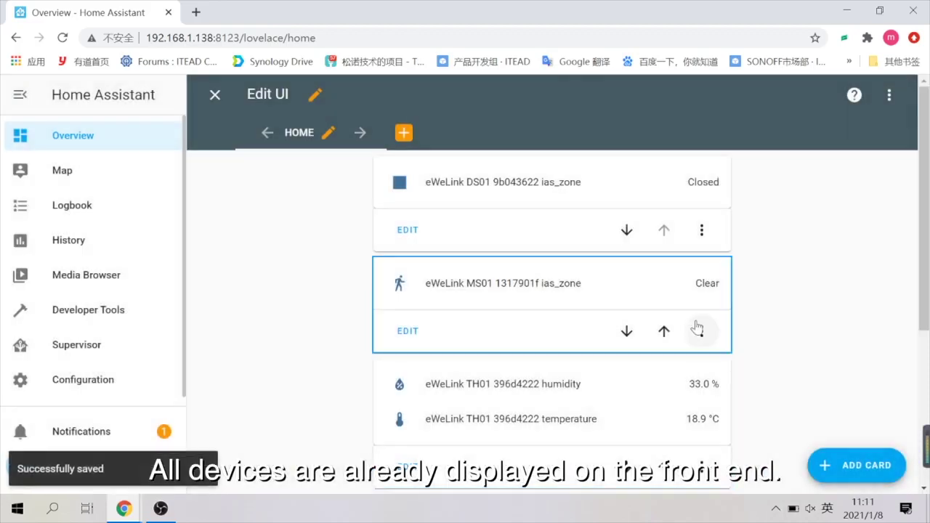
{"action": "scroll", "coordinate": [746, 353], "scroll_direction": "down", "scroll_amount": 4}
{"action": "scroll", "coordinate": [764, 332], "scroll_direction": "up", "scroll_amount": 4}
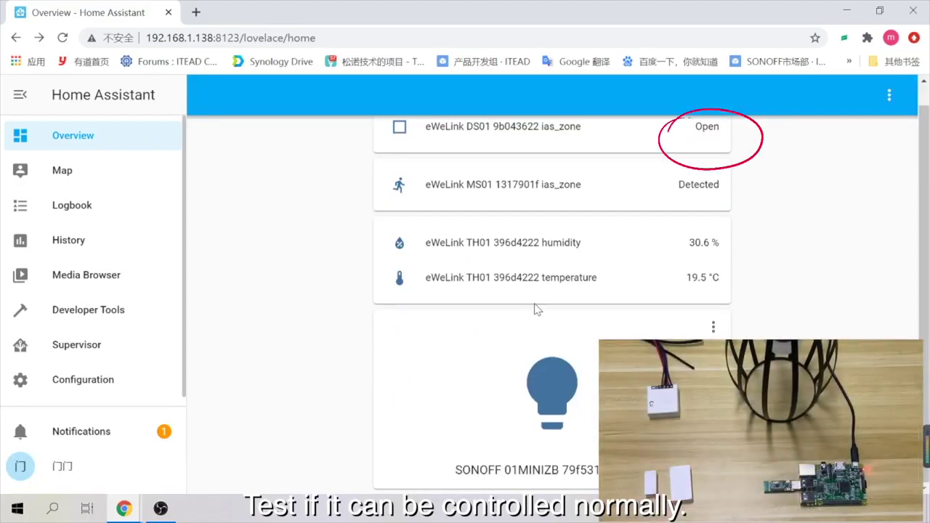
Toggle the SONOFF 01MINIZB light on, off, and on again from its dashboard card.
{"action": "scroll", "coordinate": [538, 305], "scroll_direction": "up", "scroll_amount": 1}
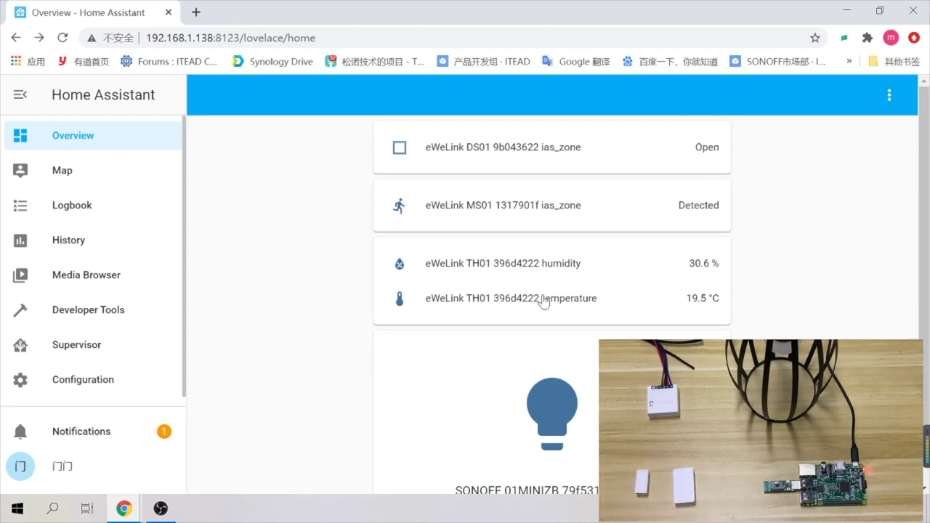
{"action": "scroll", "coordinate": [545, 349], "scroll_direction": "down", "scroll_amount": 1}
{"action": "left_click", "coordinate": [547, 396]}
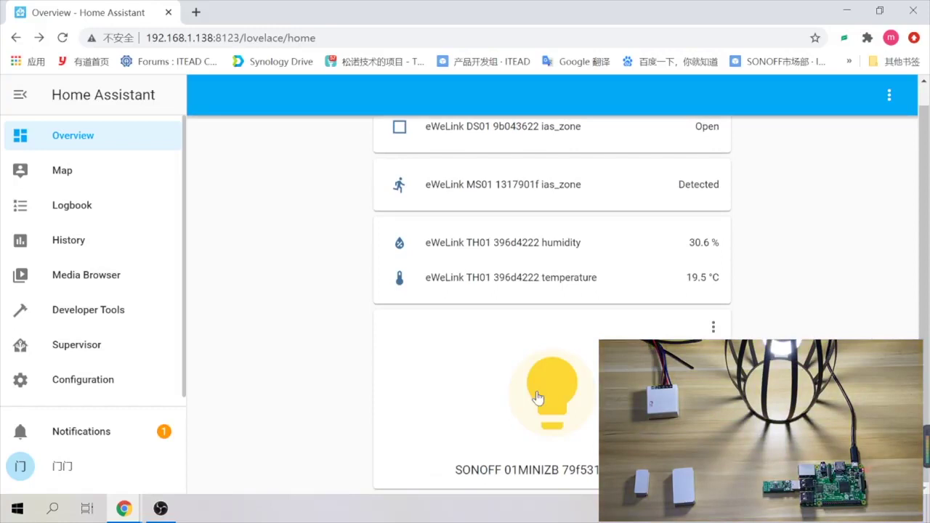
{"action": "left_click", "coordinate": [548, 397]}
{"action": "left_click", "coordinate": [548, 396]}
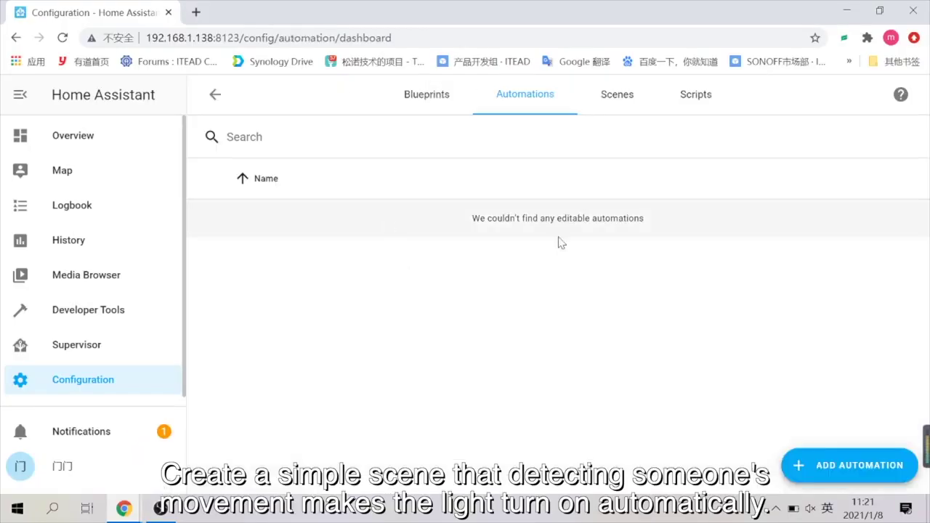
Start an empty automation and enter 'move' as its name.
{"action": "left_click", "coordinate": [854, 466]}
{"action": "left_click", "coordinate": [618, 411]}
{"action": "scroll", "coordinate": [608, 355], "scroll_direction": "down", "scroll_amount": 1}
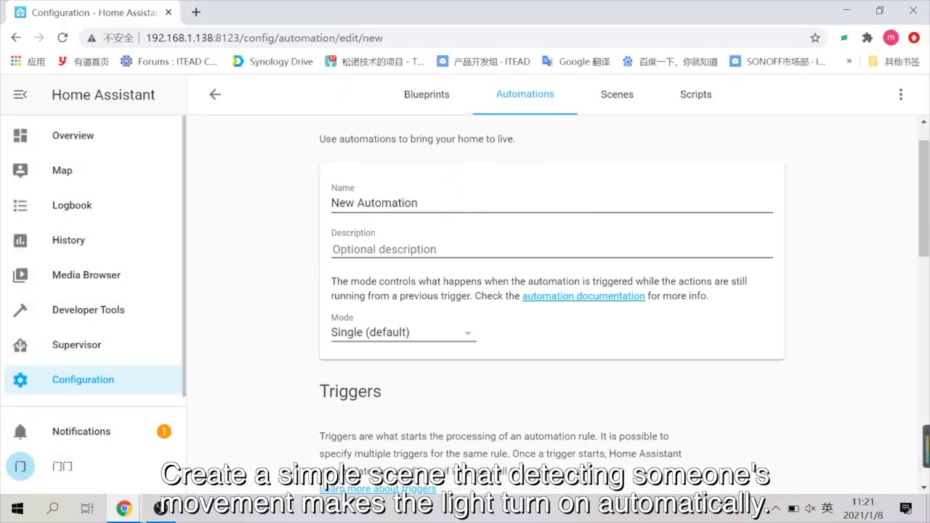
{"action": "scroll", "coordinate": [553, 313], "scroll_direction": "down", "scroll_amount": 1}
{"action": "left_click_drag", "start_coordinate": [419, 173], "coordinate": [287, 182]}
{"action": "type", "text": "move---light"}
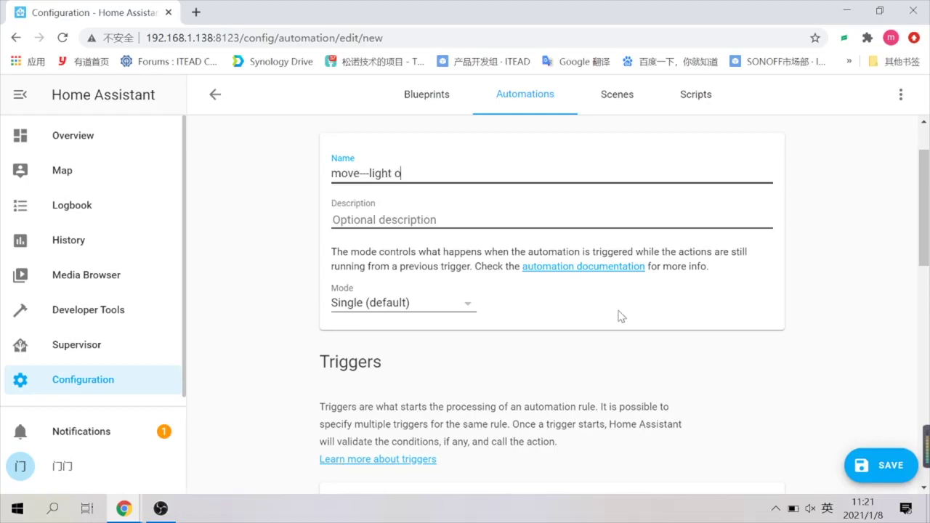
Make the eWeLink MS01 motion sensor the automation's device trigger.
{"action": "scroll", "coordinate": [432, 297], "scroll_direction": "down", "scroll_amount": 4}
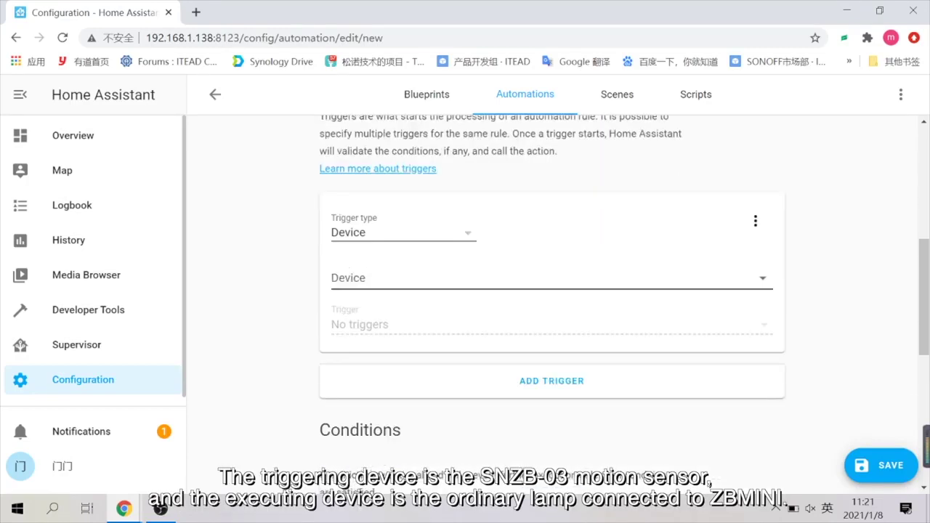
{"action": "left_click", "coordinate": [464, 280]}
{"action": "scroll", "coordinate": [470, 376], "scroll_direction": "down", "scroll_amount": 2}
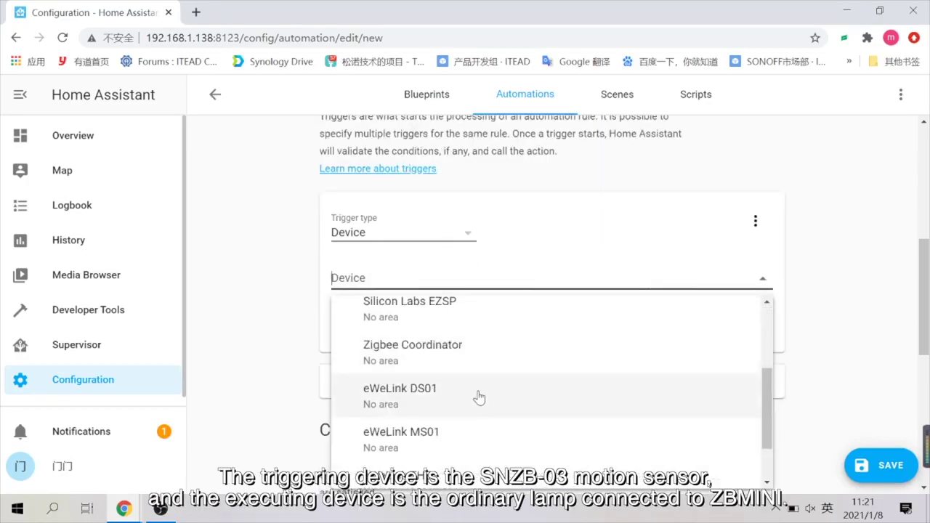
{"action": "scroll", "coordinate": [478, 395], "scroll_direction": "up", "scroll_amount": 1}
{"action": "scroll", "coordinate": [480, 390], "scroll_direction": "down", "scroll_amount": 2}
{"action": "left_click", "coordinate": [483, 394]}
{"action": "scroll", "coordinate": [480, 269], "scroll_direction": "down", "scroll_amount": 2}
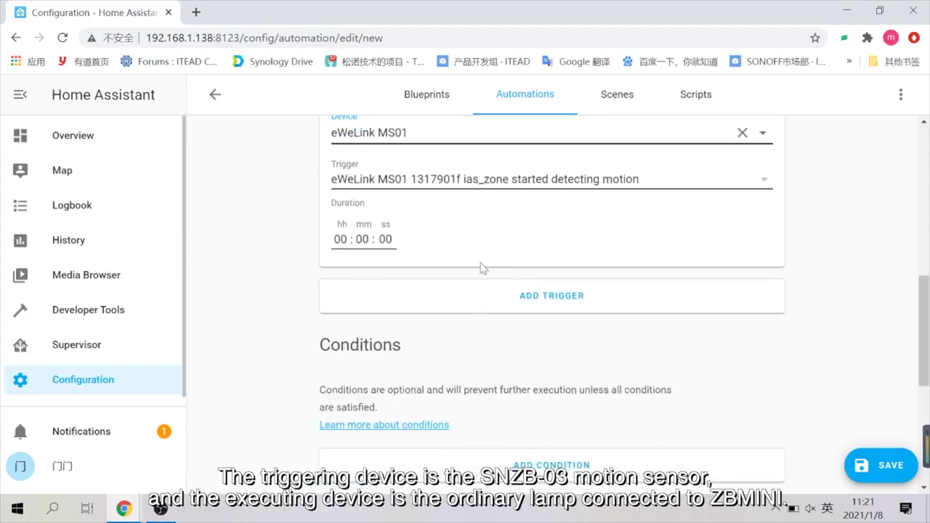
Set the action to turn on SONOFF 01MINIZB with a long flash, and save the automation.
{"action": "scroll", "coordinate": [437, 277], "scroll_direction": "down", "scroll_amount": 5}
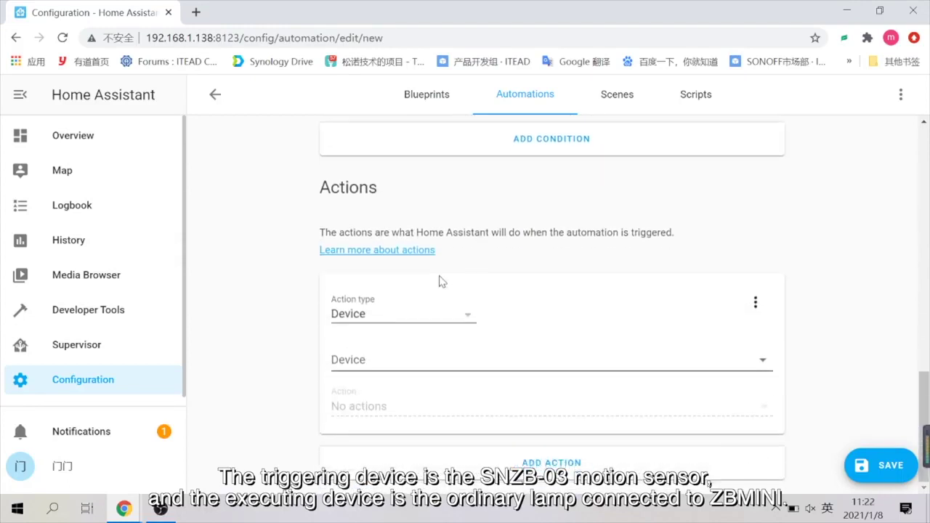
{"action": "left_click", "coordinate": [494, 356]}
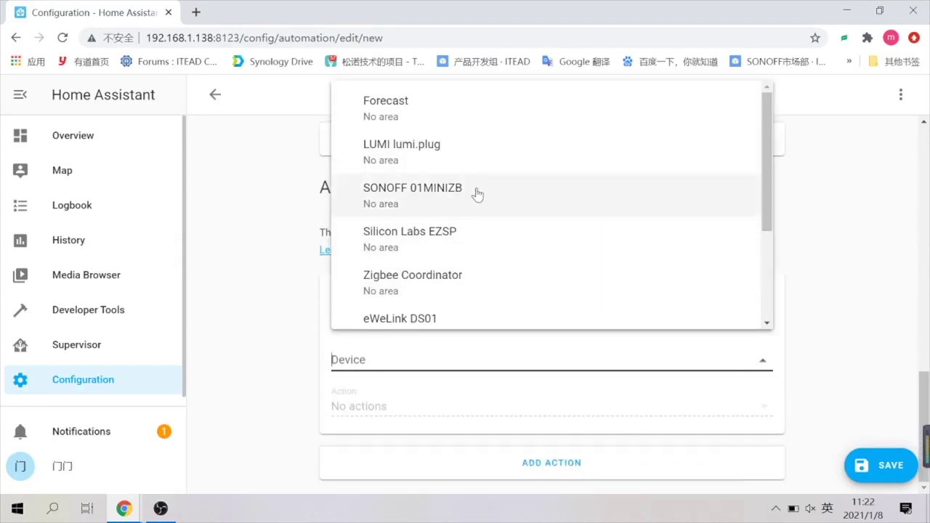
{"action": "left_click", "coordinate": [475, 194]}
{"action": "left_click", "coordinate": [687, 412]}
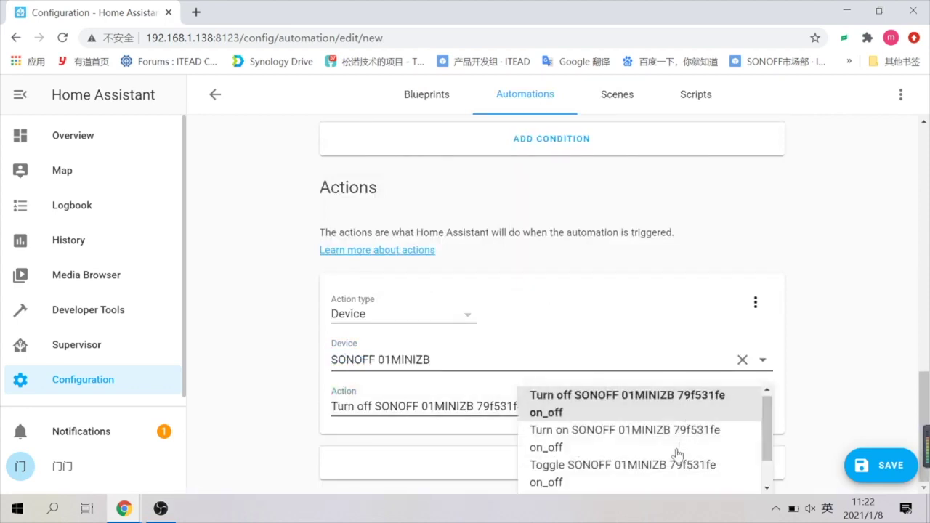
{"action": "left_click", "coordinate": [635, 447]}
{"action": "scroll", "coordinate": [498, 361], "scroll_direction": "down", "scroll_amount": 1}
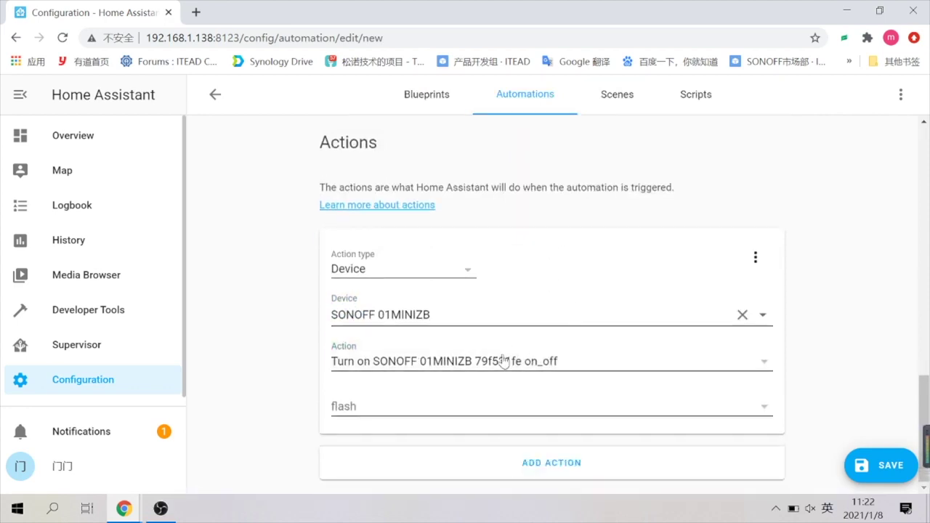
{"action": "left_click", "coordinate": [540, 415]}
{"action": "left_click", "coordinate": [745, 441]}
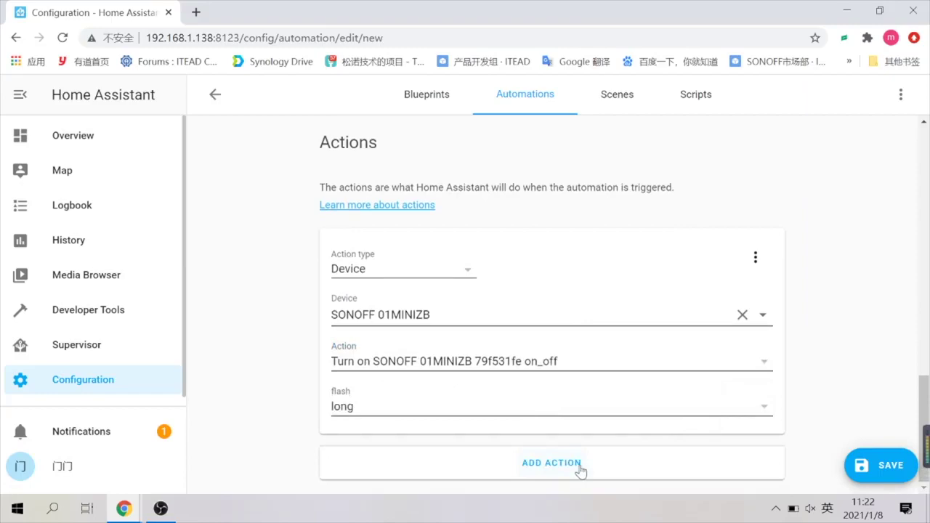
{"action": "left_click", "coordinate": [869, 465]}
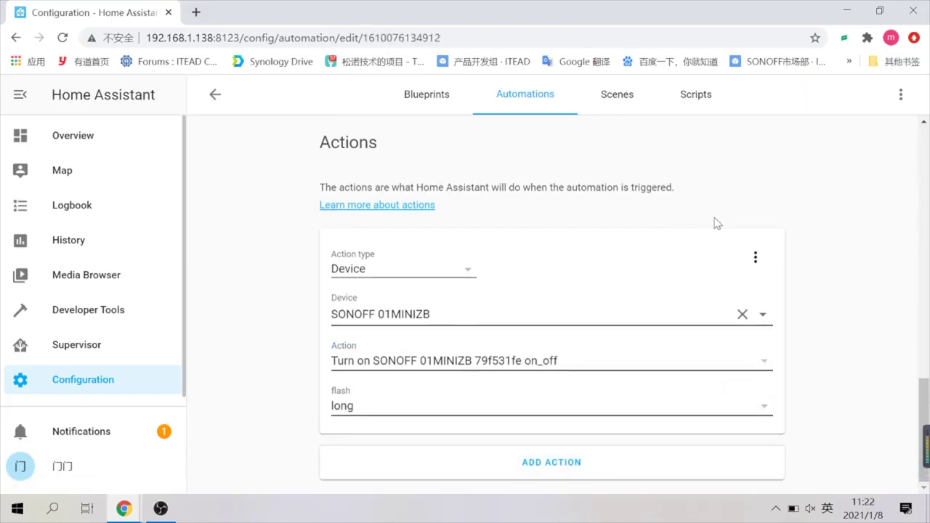
Go back to the automations list and dismiss the create-automation prompt.
{"action": "left_click", "coordinate": [215, 95]}
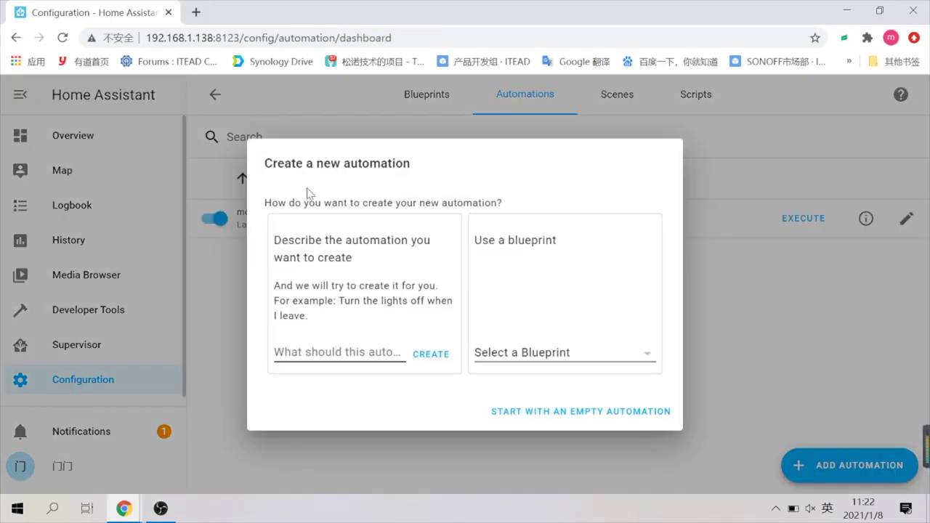
{"action": "left_click", "coordinate": [754, 357]}
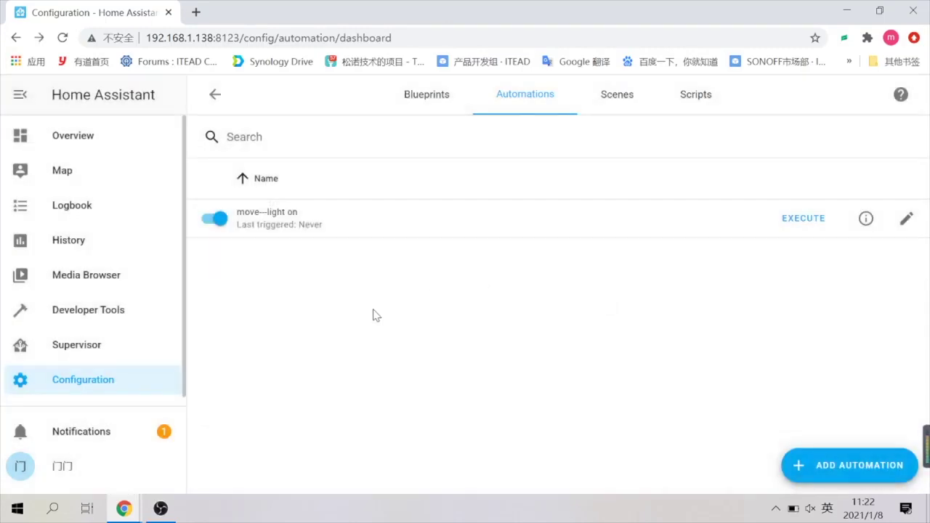